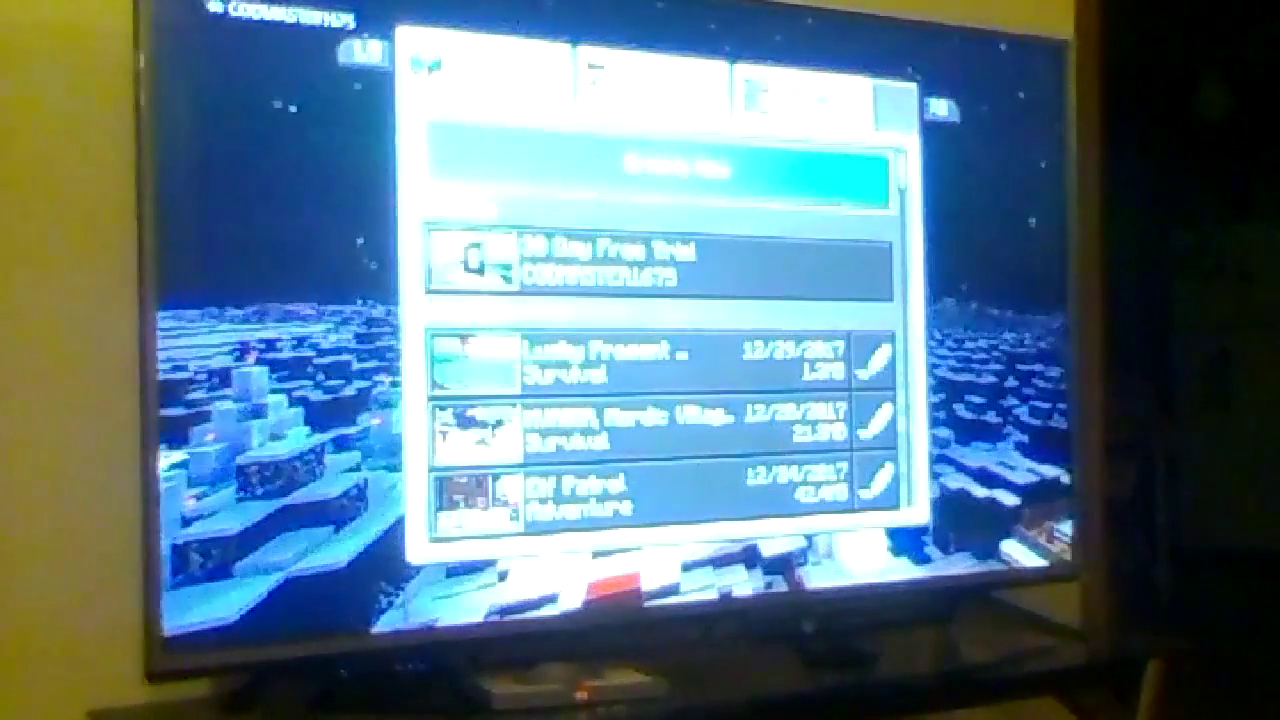
# Step: Scroll down the saved worlds past the December 2017 Elf Patrol adventure worlds
pyautogui.press('Down')
pyautogui.press('Down')
pyautogui.press('Down')
pyautogui.press('Down')
pyautogui.press('Down')
pyautogui.press('Down')
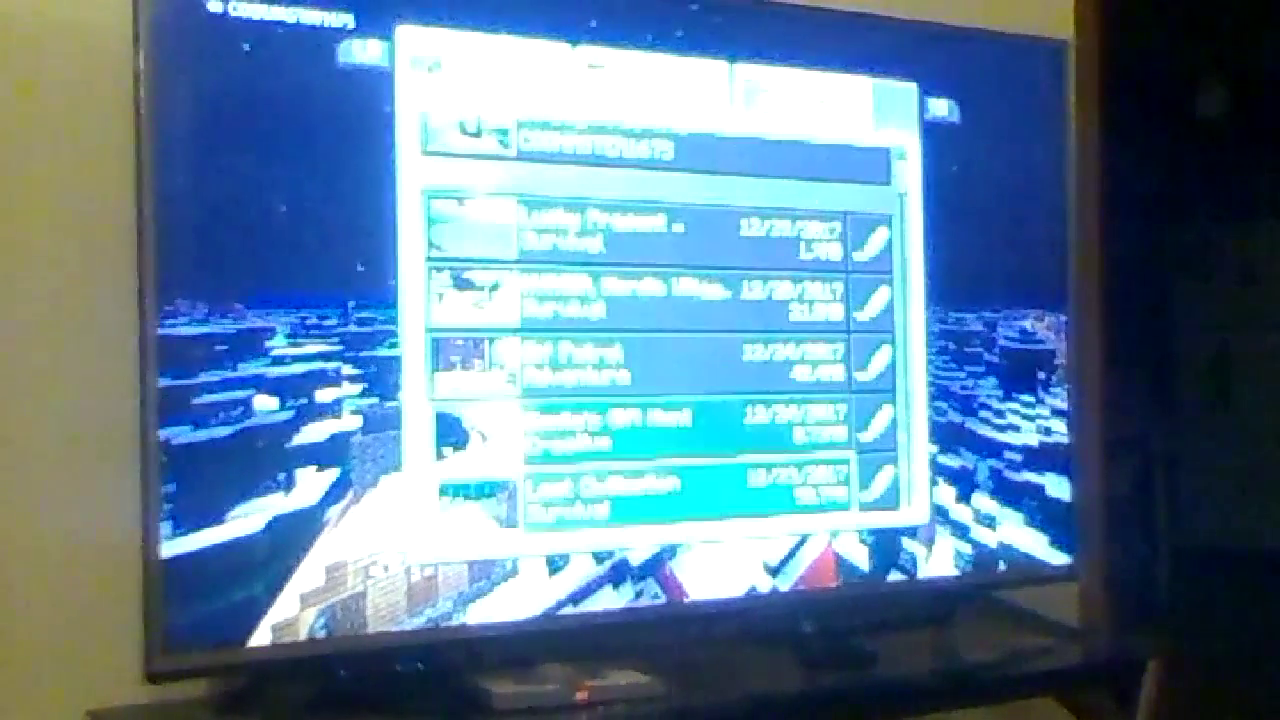
pyautogui.press('Down')
pyautogui.press('Down')
pyautogui.press('Down')
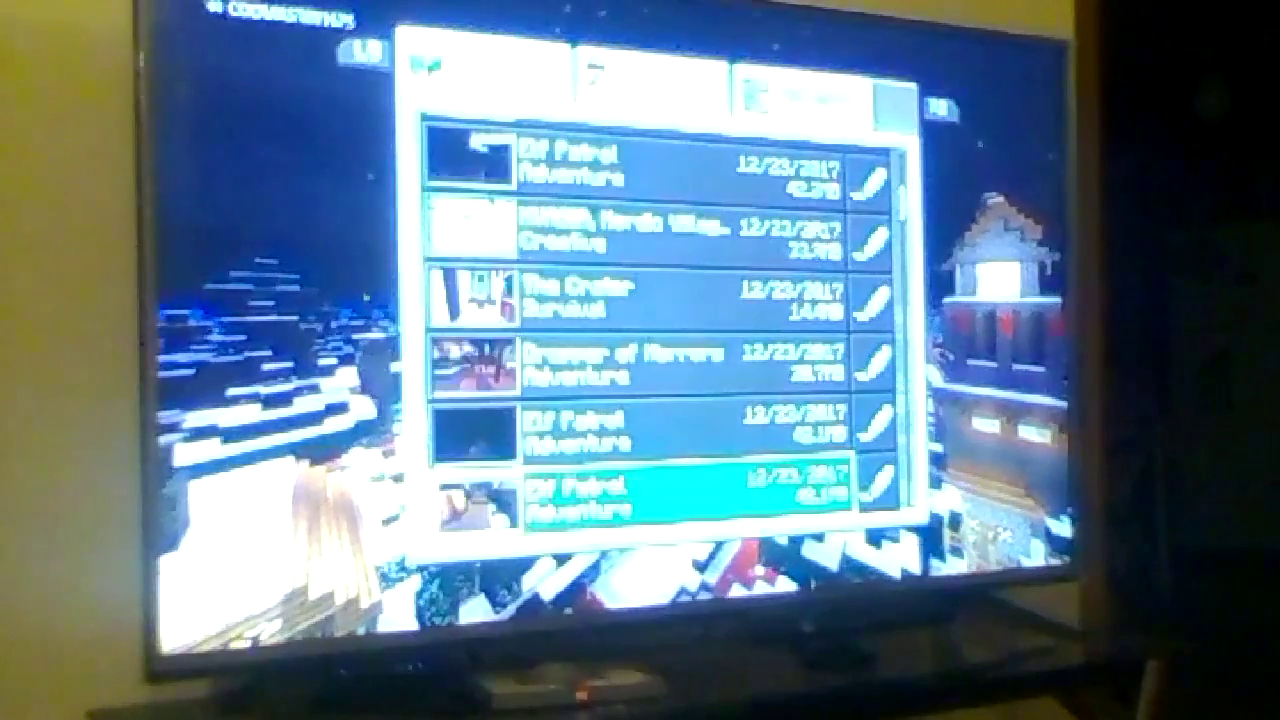
pyautogui.press('Down')
pyautogui.press('Down')
pyautogui.press('Down')
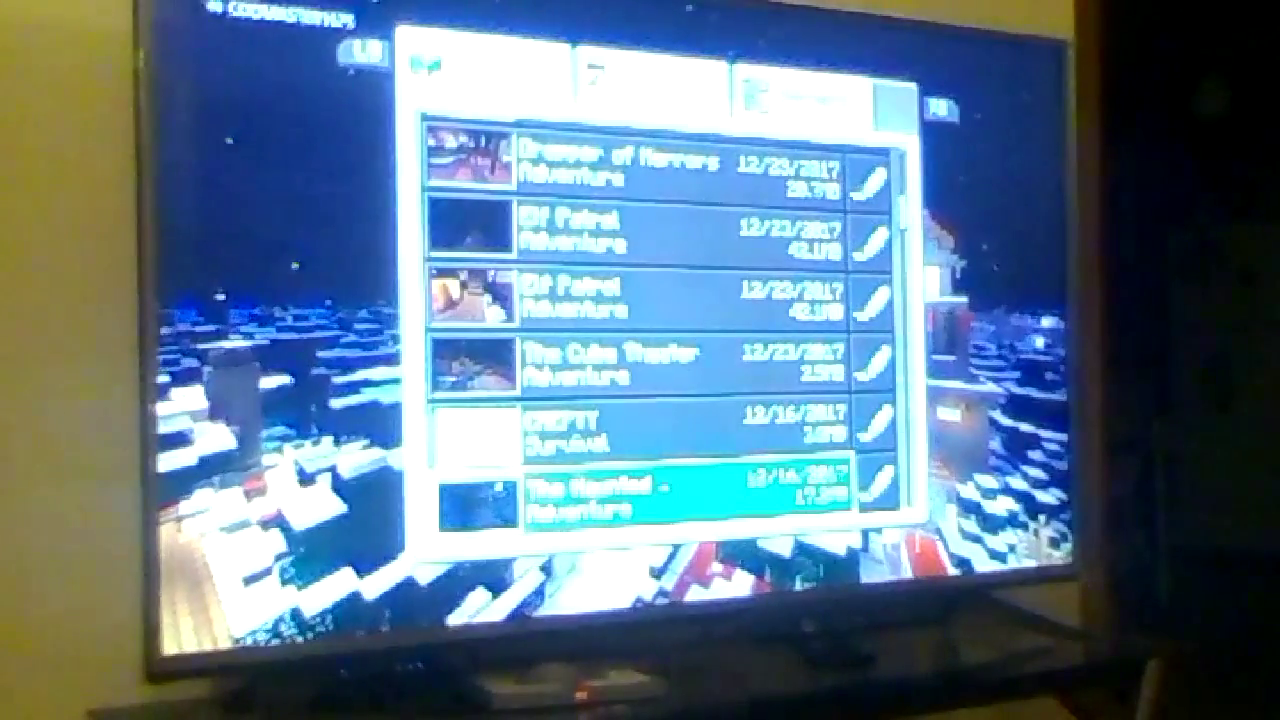
pyautogui.press('Down')
pyautogui.press('Down')
# Step: Return to the main menu, reopen the saved worlds list, and start down from the top
pyautogui.press('Escape')
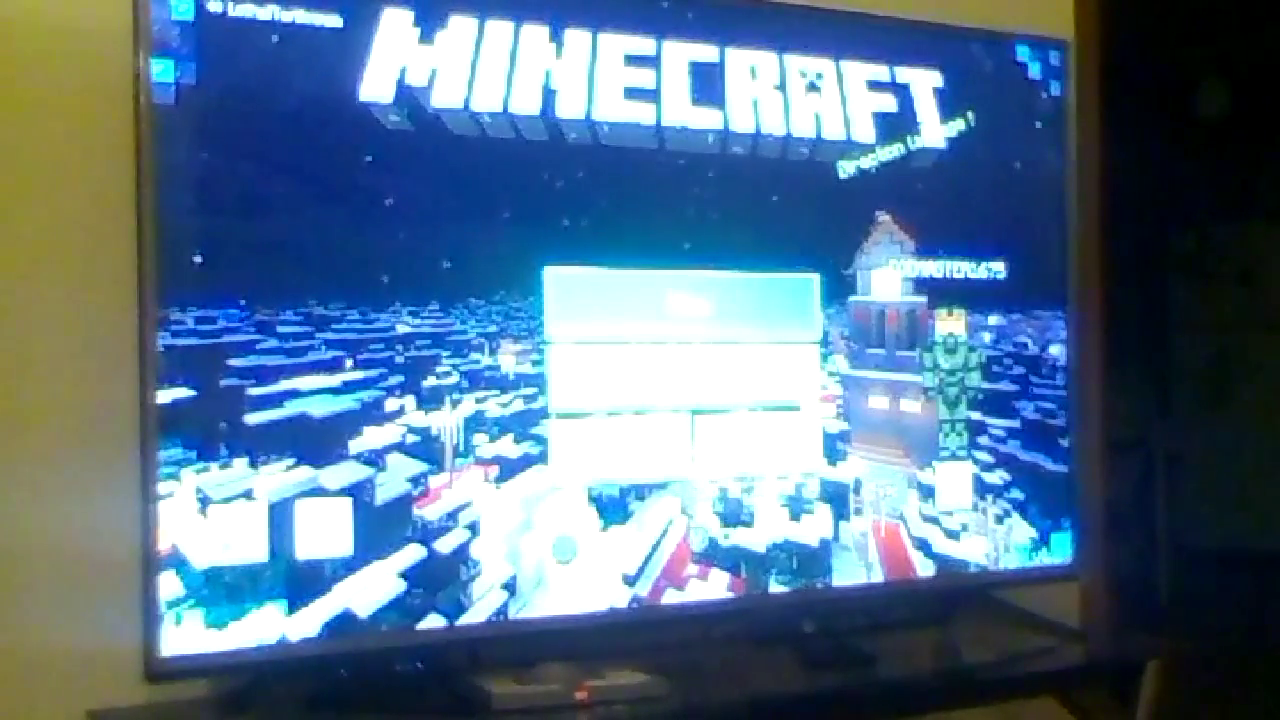
pyautogui.press('Return')
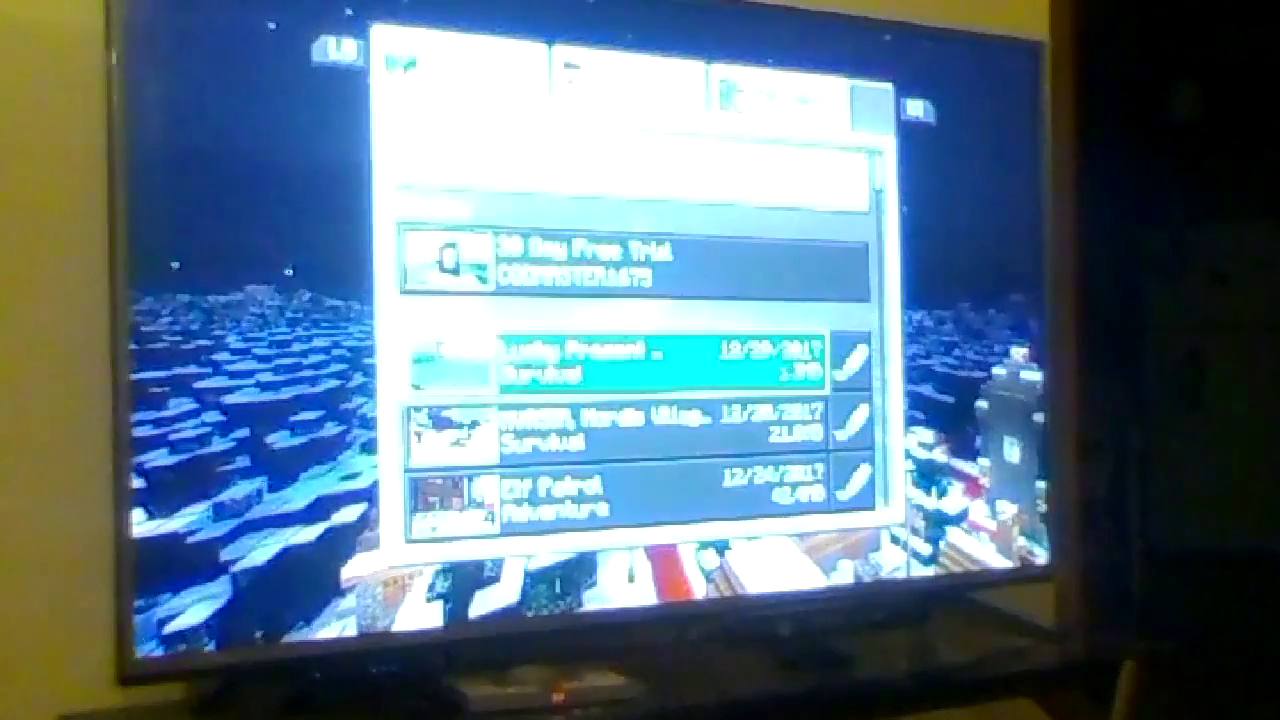
pyautogui.press('Down')
pyautogui.press('Down')
pyautogui.press('Down')
pyautogui.press('Down')
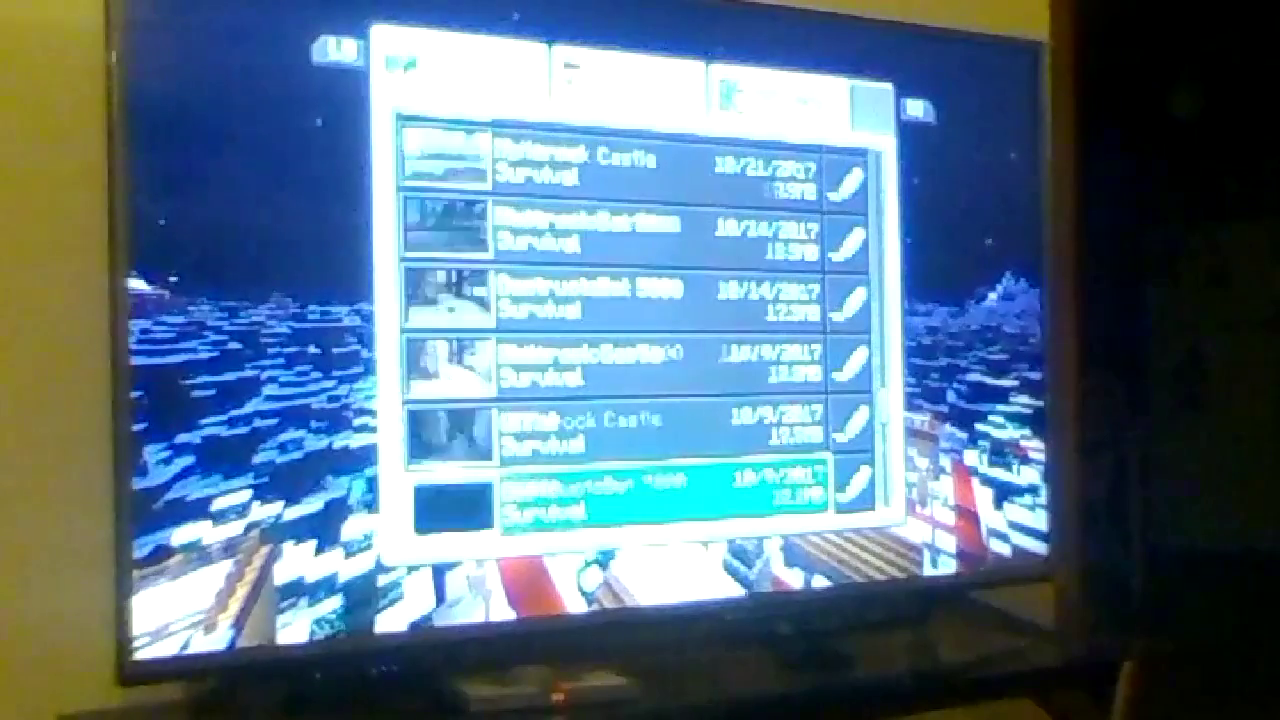
pyautogui.press('Down')
pyautogui.press('Down')
pyautogui.press('Down')
pyautogui.press('Down')
pyautogui.press('Down')
pyautogui.press('Down')
pyautogui.press('Down')
pyautogui.press('Down')
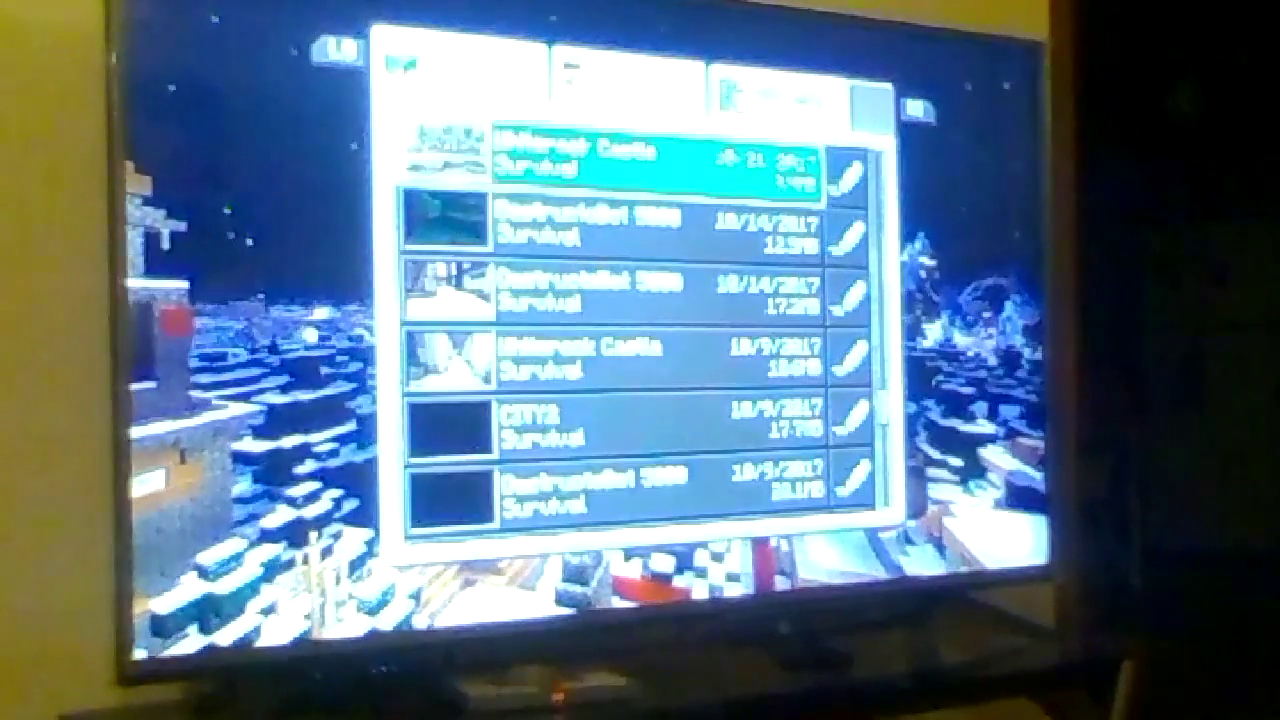
pyautogui.press('Up')
# Step: Scroll down to the October 2017 worlds, back up to late October, then exit to the title menu
pyautogui.press('Up')
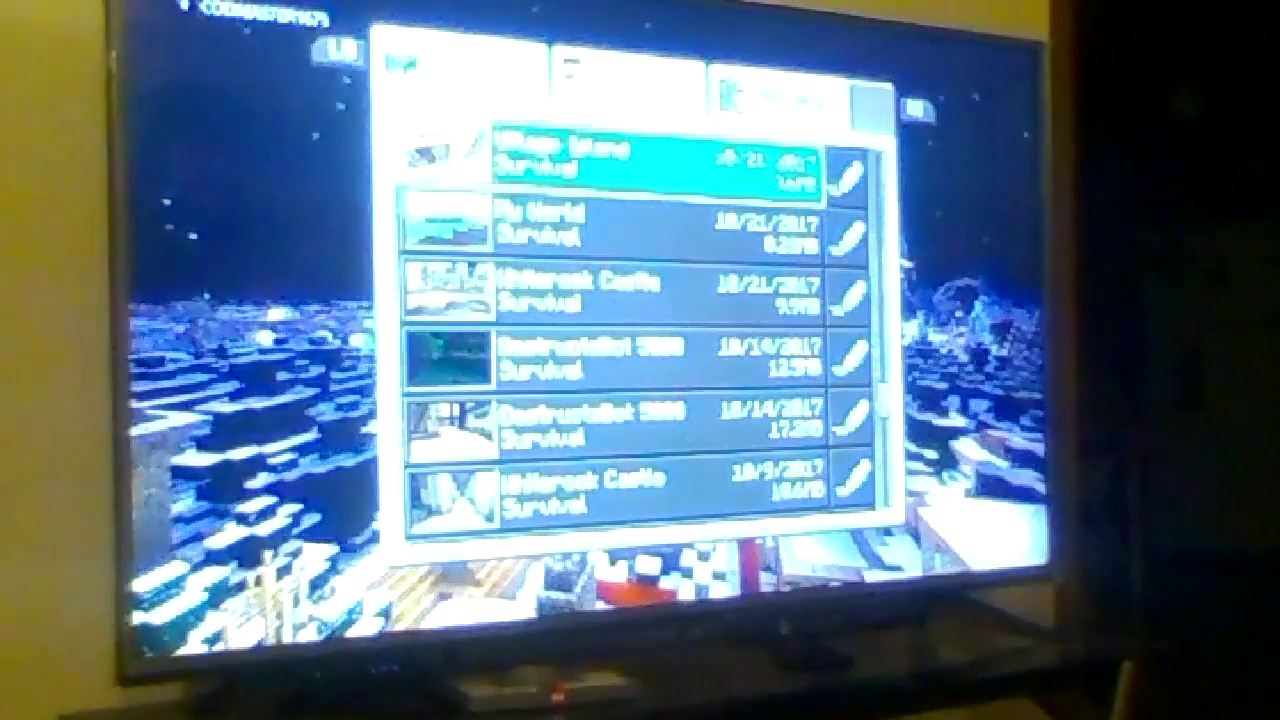
pyautogui.press('Up')
pyautogui.press('Up')
pyautogui.press('Up')
pyautogui.press('Up')
pyautogui.press('Up')
pyautogui.press('Up')
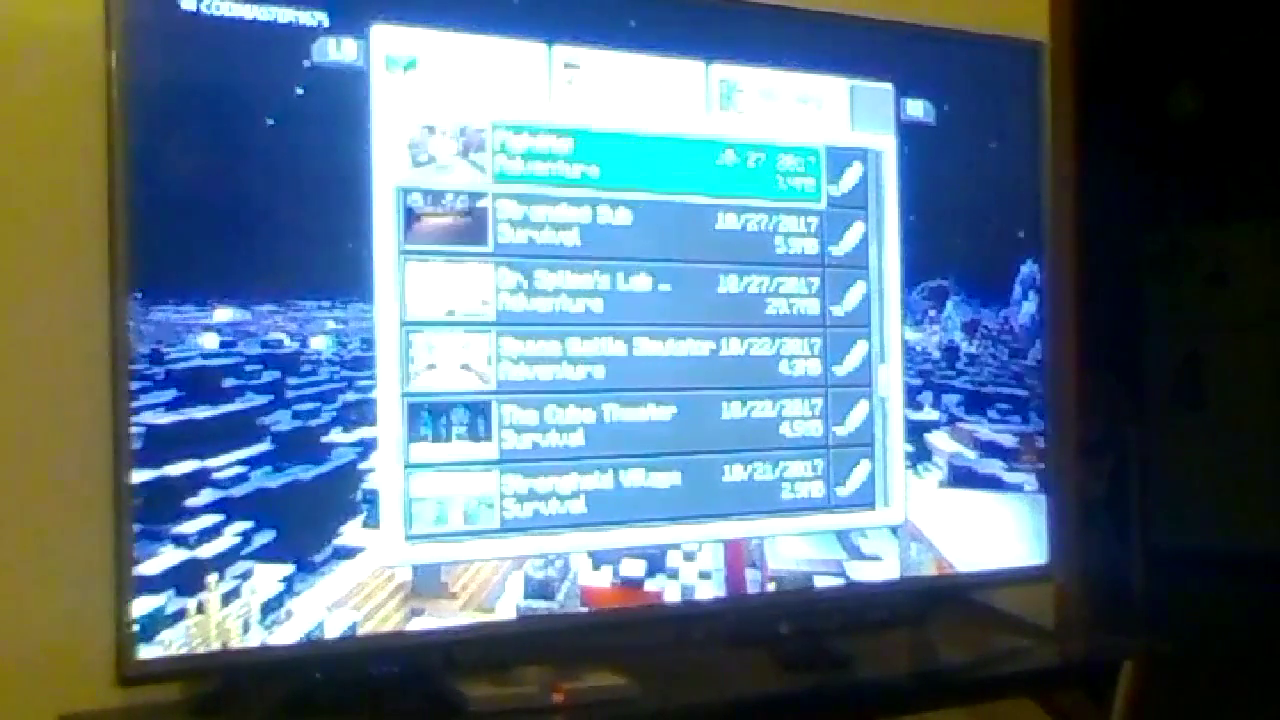
pyautogui.press('Up')
pyautogui.press('Up')
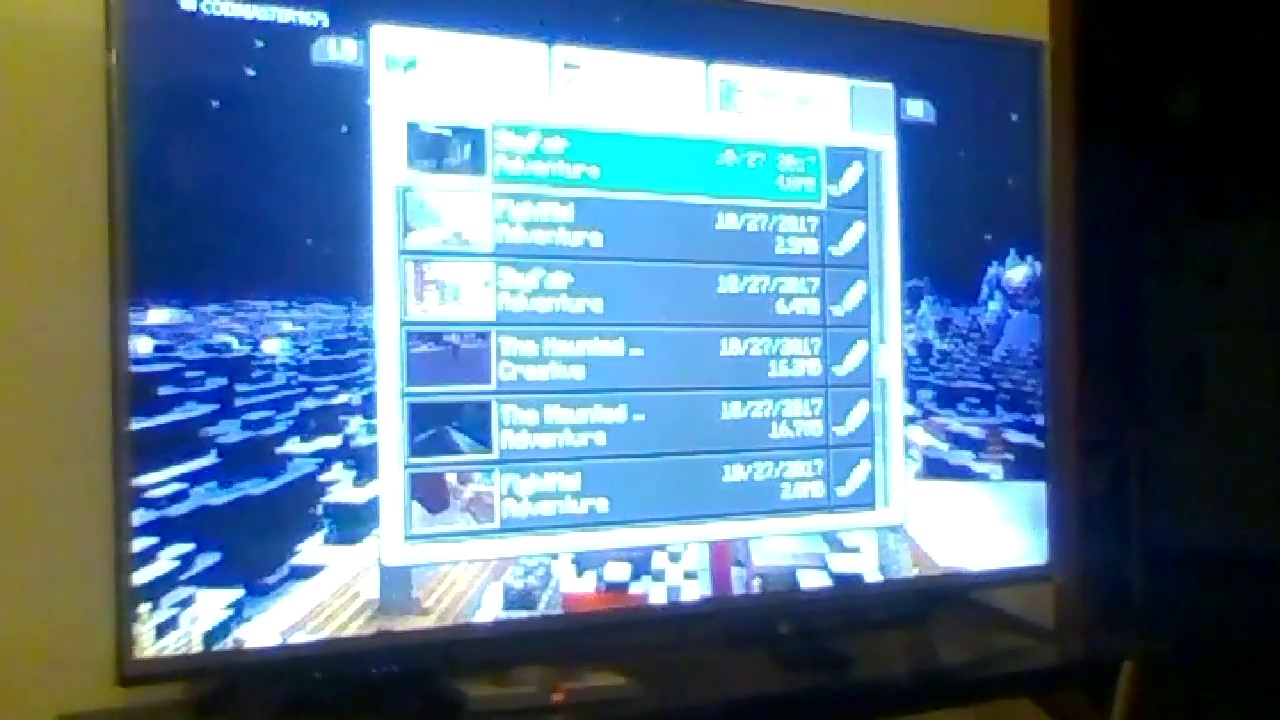
pyautogui.press('Escape')
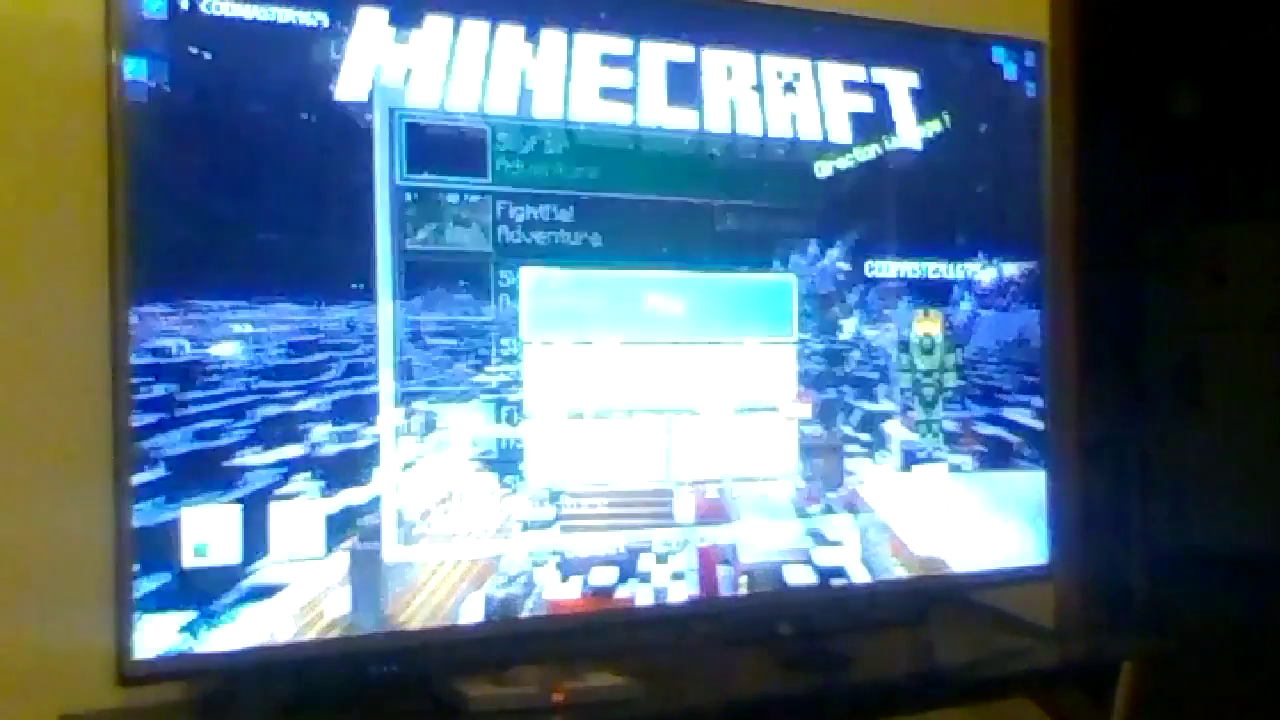